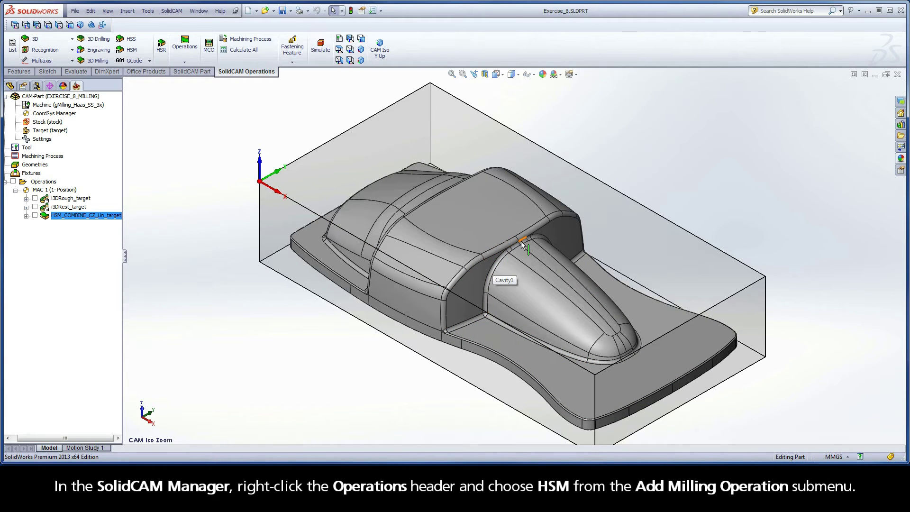
Step: Add a new HSM milling operation from the Operations context menu
{"action": "right_click", "coordinate": [52, 184]}
{"action": "mouse_move", "coordinate": [110, 201]}
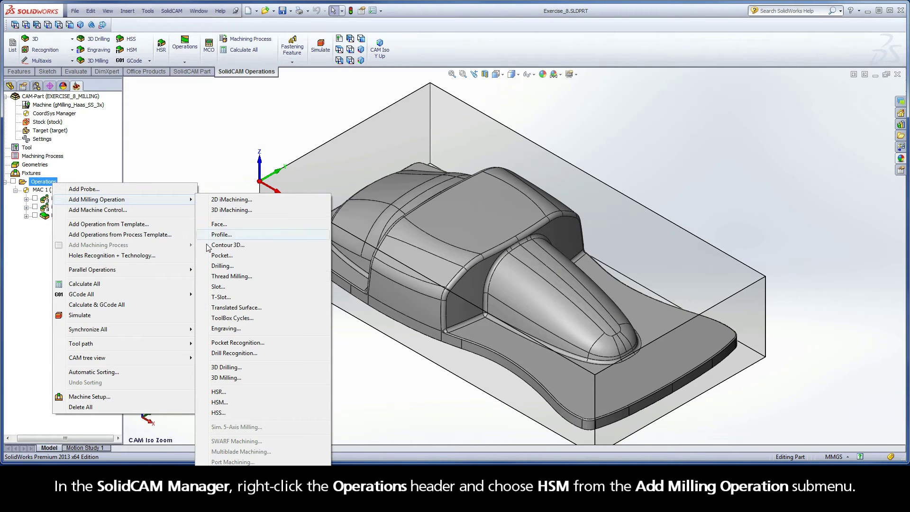
{"action": "left_click", "coordinate": [228, 404]}
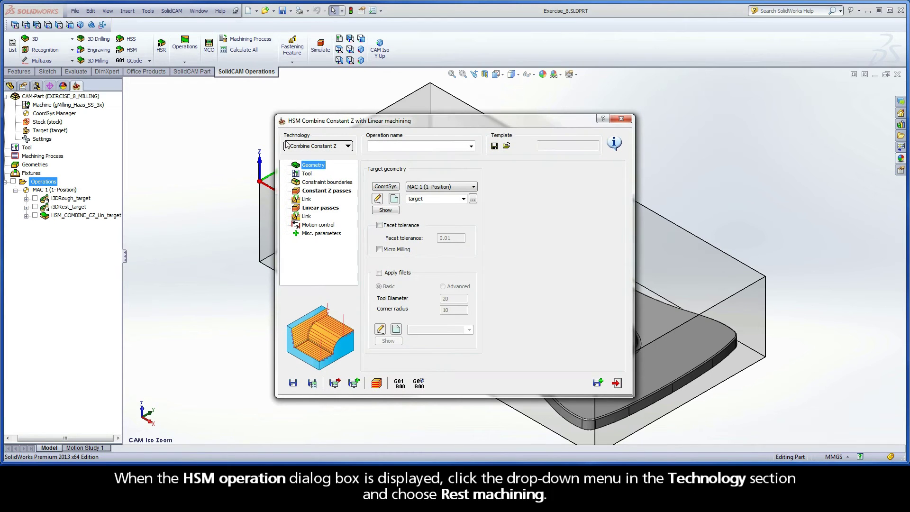
Step: Switch the HSM technology to Rest machining on the default target geometry
{"action": "left_click", "coordinate": [350, 148]}
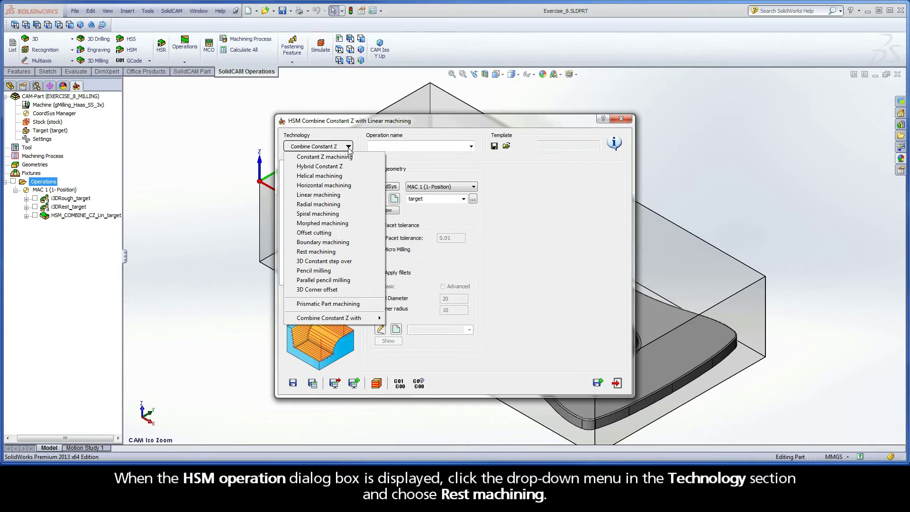
{"action": "left_click", "coordinate": [332, 252]}
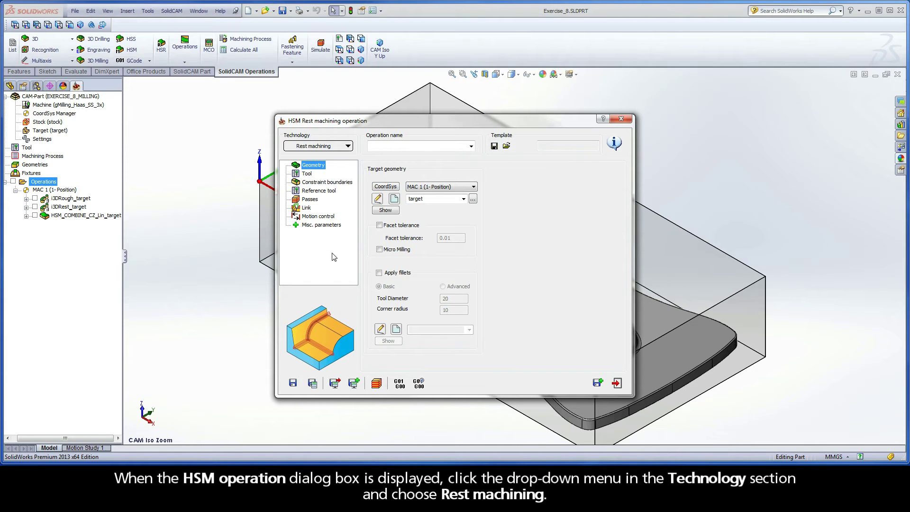
{"action": "double_click", "coordinate": [428, 200]}
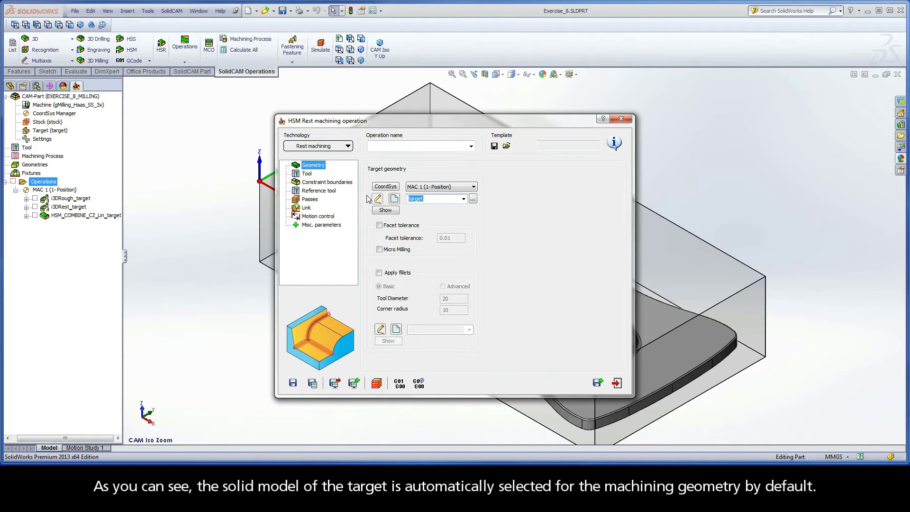
{"action": "left_click", "coordinate": [309, 174]}
Step: Add tool 4, a ball-nose mill with 4 mm diameter and 2 flutes
{"action": "left_click", "coordinate": [426, 296]}
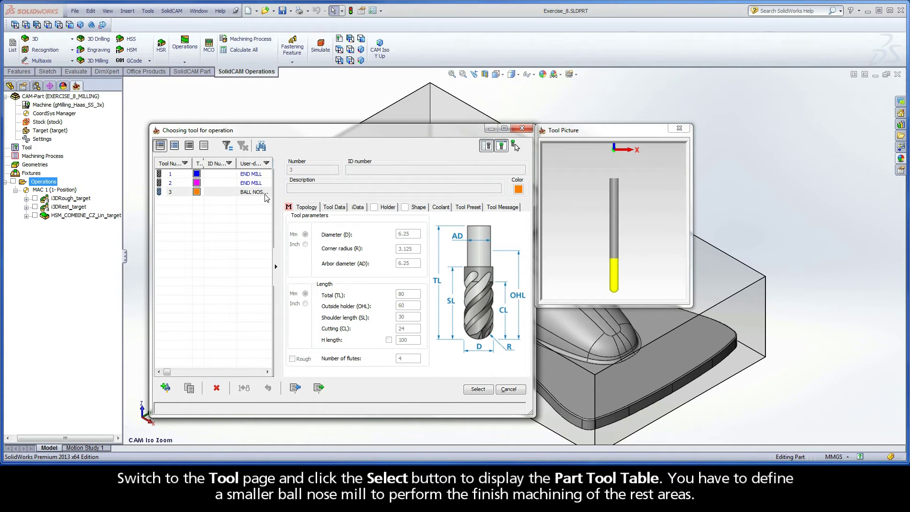
{"action": "left_click", "coordinate": [166, 389]}
{"action": "double_click", "coordinate": [291, 181]}
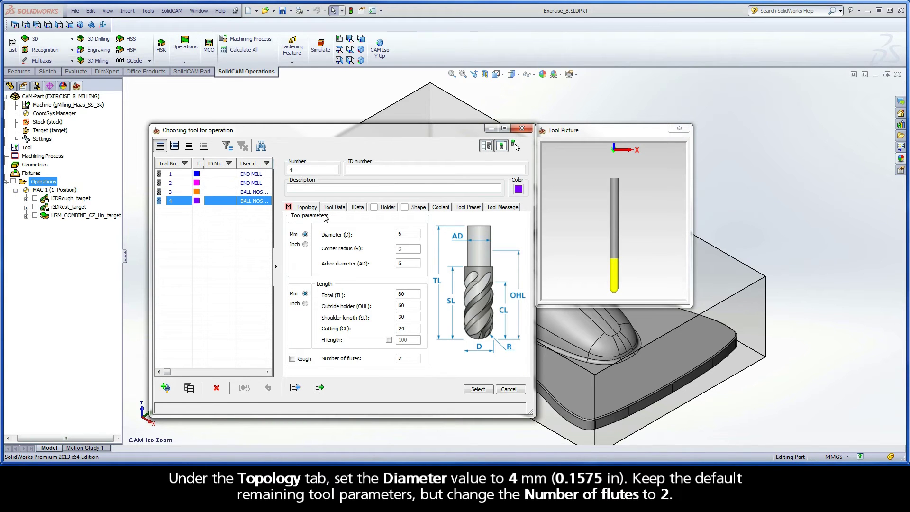
{"action": "left_click", "coordinate": [407, 233]}
{"action": "type", "text": "4"}
{"action": "left_click", "coordinate": [407, 263]}
{"action": "left_click", "coordinate": [407, 358]}
{"action": "type", "text": "2"}
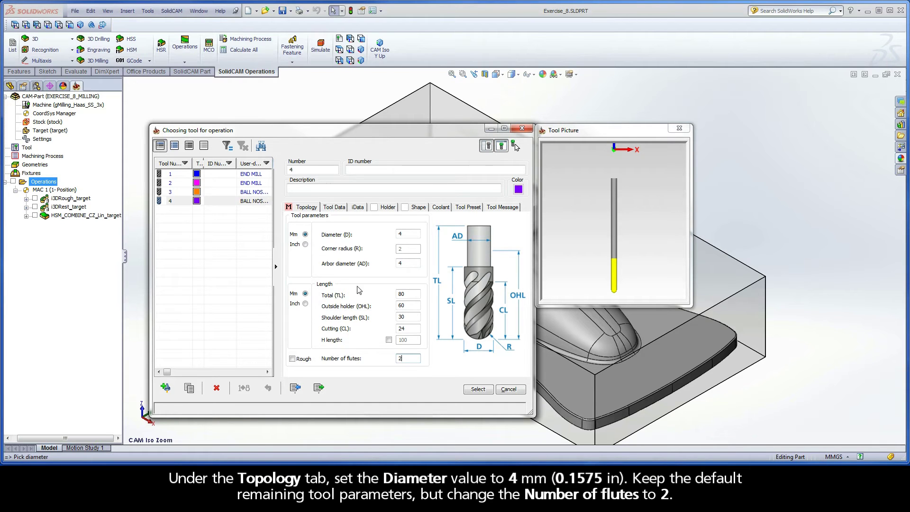
{"action": "left_click", "coordinate": [336, 211]}
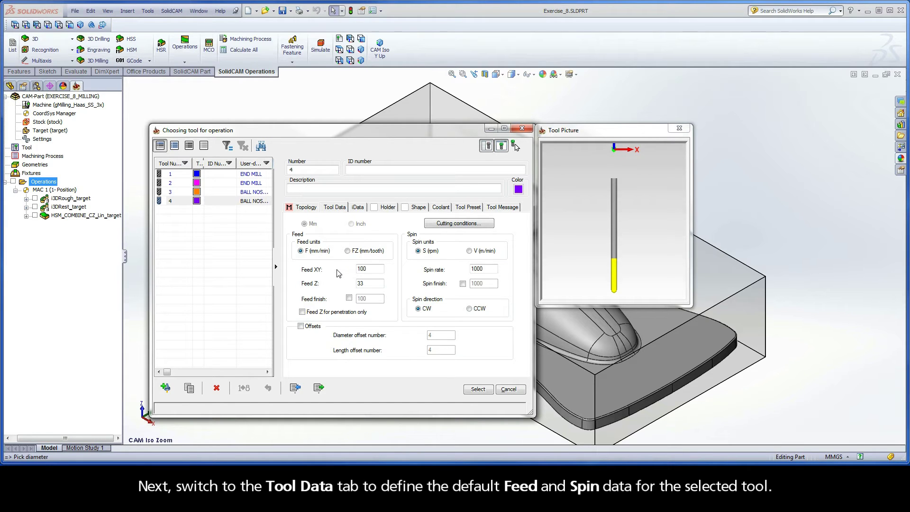
Step: Set tool 4's Feed XY to 3000, Feed Z to 300 and spin rate to 8500
{"action": "double_click", "coordinate": [370, 269]}
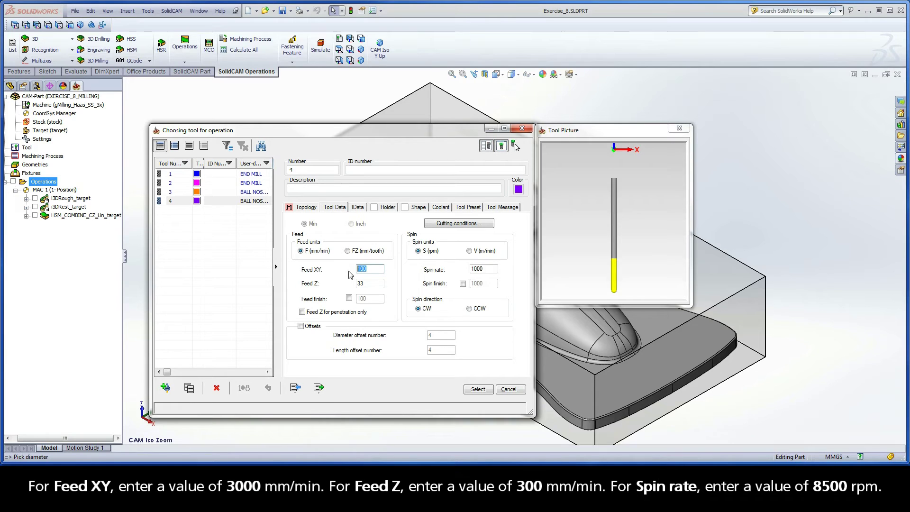
{"action": "type", "text": "3000"}
{"action": "key", "text": "Tab"}
{"action": "type", "text": "300"}
{"action": "double_click", "coordinate": [478, 269]}
{"action": "type", "text": "8500"}
Step: Confirm tool 4 for the Rest machining operation and view its constraint boundary page
{"action": "left_click", "coordinate": [479, 389]}
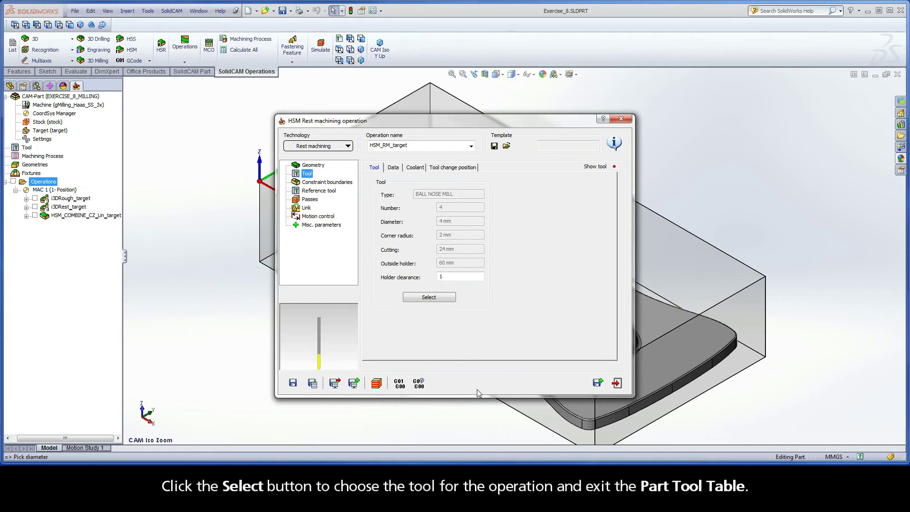
{"action": "left_click", "coordinate": [317, 184]}
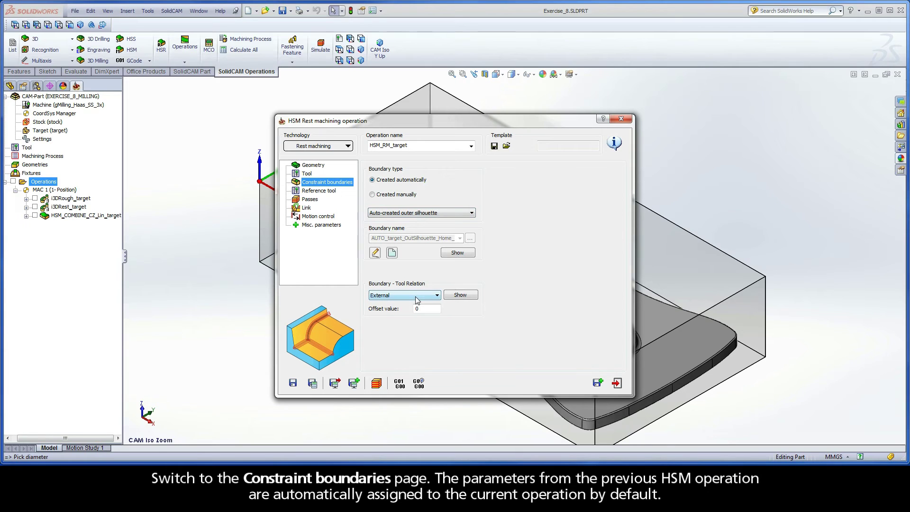
Step: Enter a 6.25 reference tool diameter after checking the chosen tool's parameters
{"action": "left_click", "coordinate": [321, 193]}
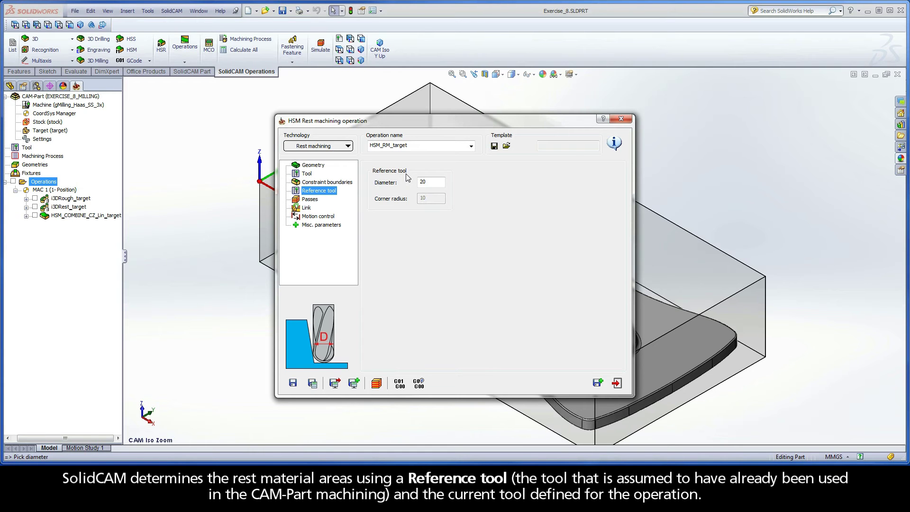
{"action": "left_click", "coordinate": [308, 175]}
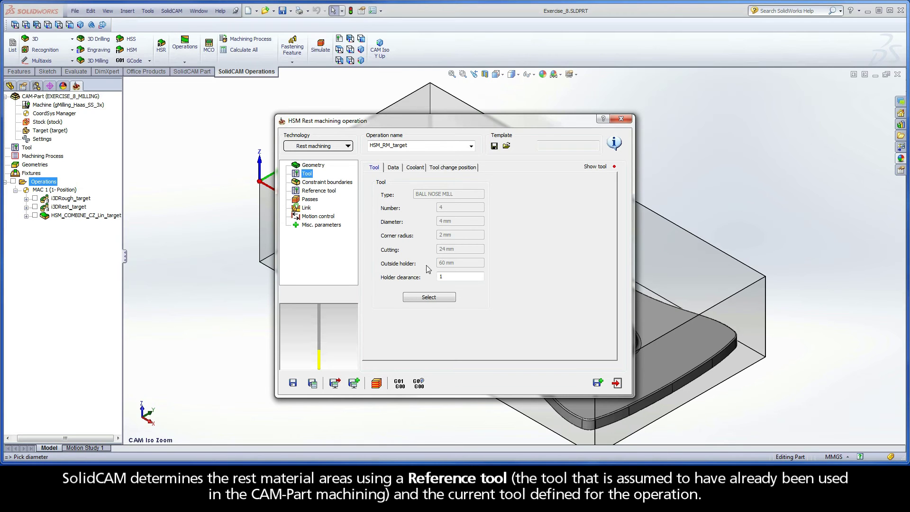
{"action": "left_click", "coordinate": [319, 191]}
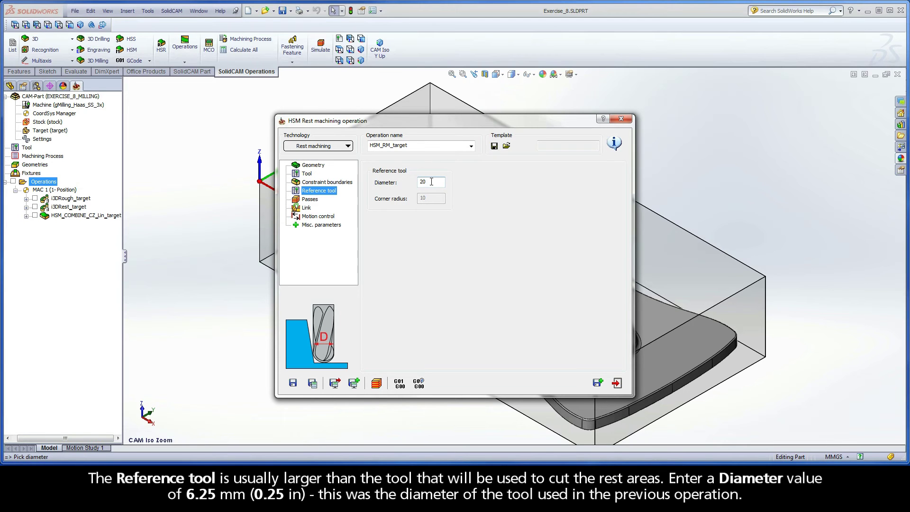
{"action": "left_click_drag", "start_coordinate": [432, 181], "coordinate": [404, 184]}
{"action": "type", "text": "6.25"}
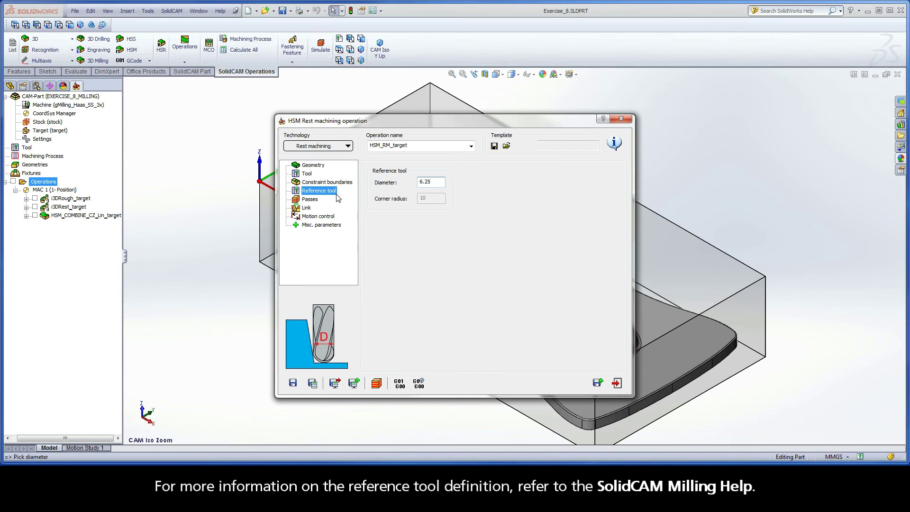
{"action": "left_click", "coordinate": [316, 205]}
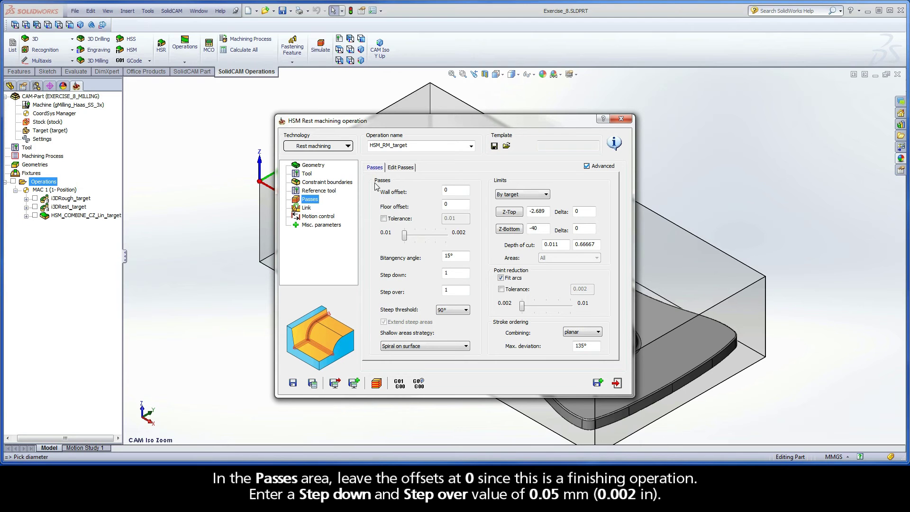
Step: Keep the offset at 0 and enter 0.05 for step down and step over
{"action": "left_click", "coordinate": [453, 203]}
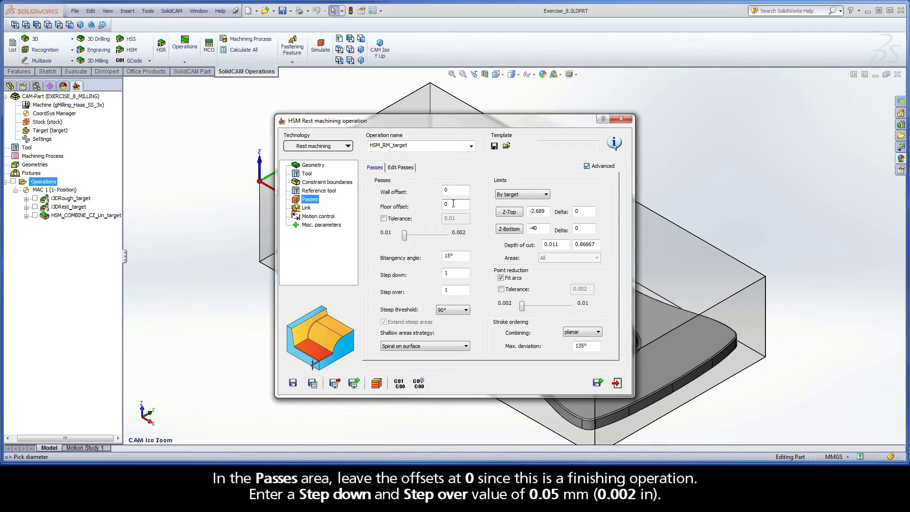
{"action": "left_click", "coordinate": [449, 273]}
{"action": "type", "text": "0.05"}
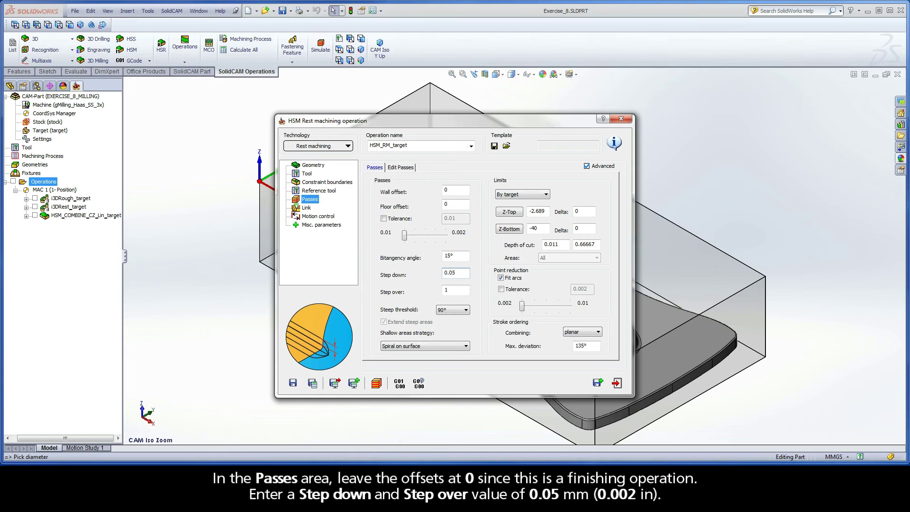
{"action": "left_click", "coordinate": [453, 291]}
{"action": "type", "text": "0.05"}
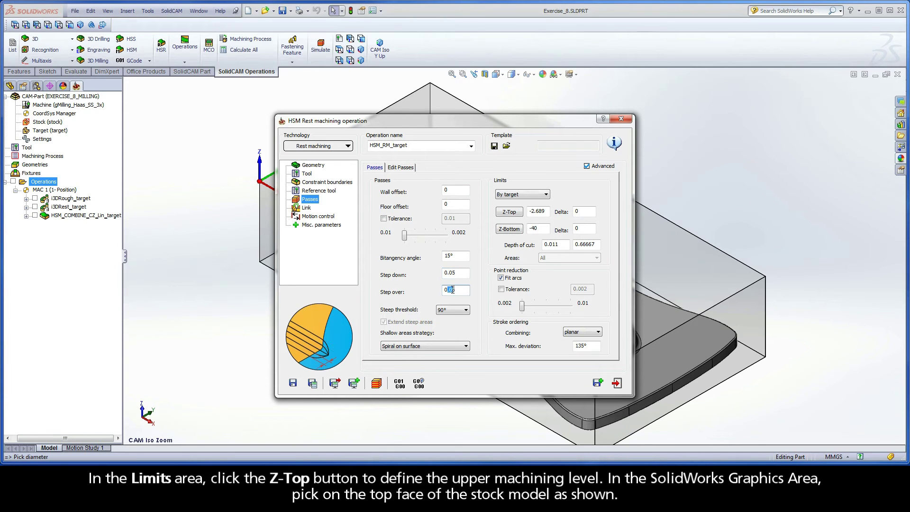
Step: Pick Z-Top 0 from the stock top face and Z-Bottom -34.4 from the lower floor
{"action": "left_click", "coordinate": [509, 213]}
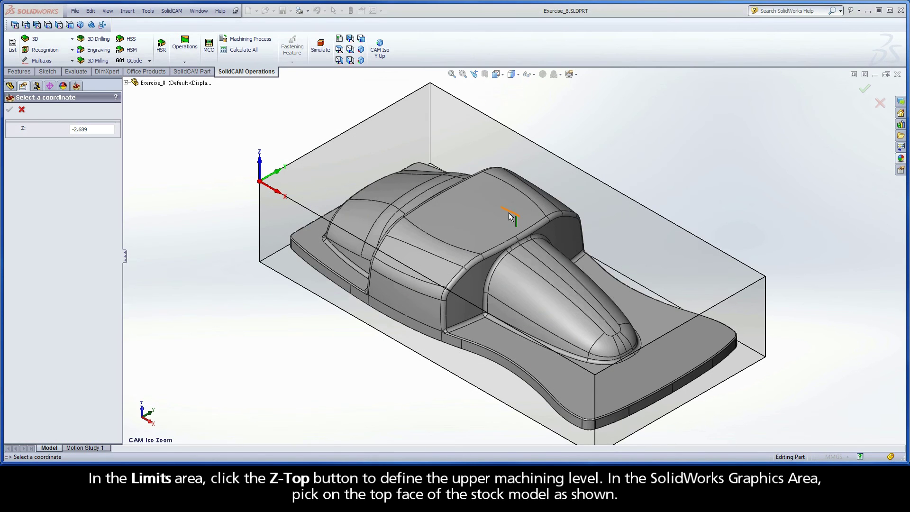
{"action": "left_click", "coordinate": [294, 188]}
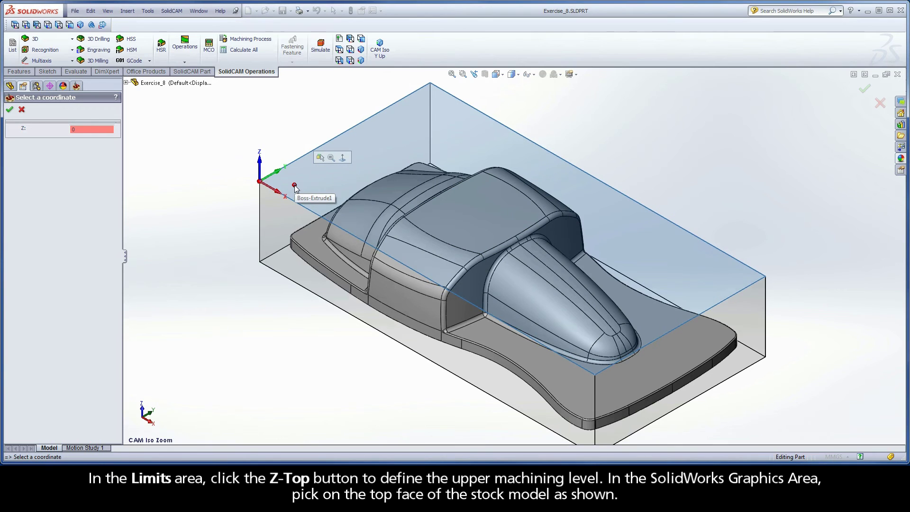
{"action": "left_click", "coordinate": [10, 111]}
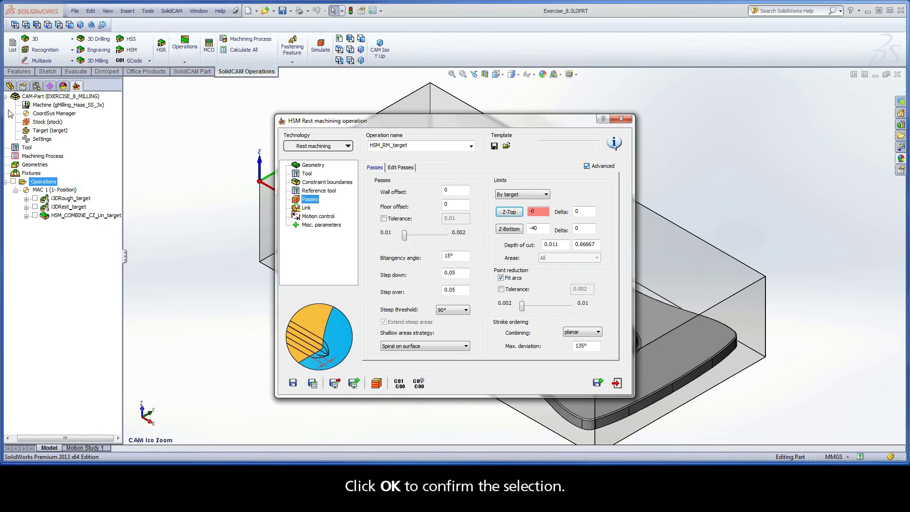
{"action": "left_click", "coordinate": [510, 230]}
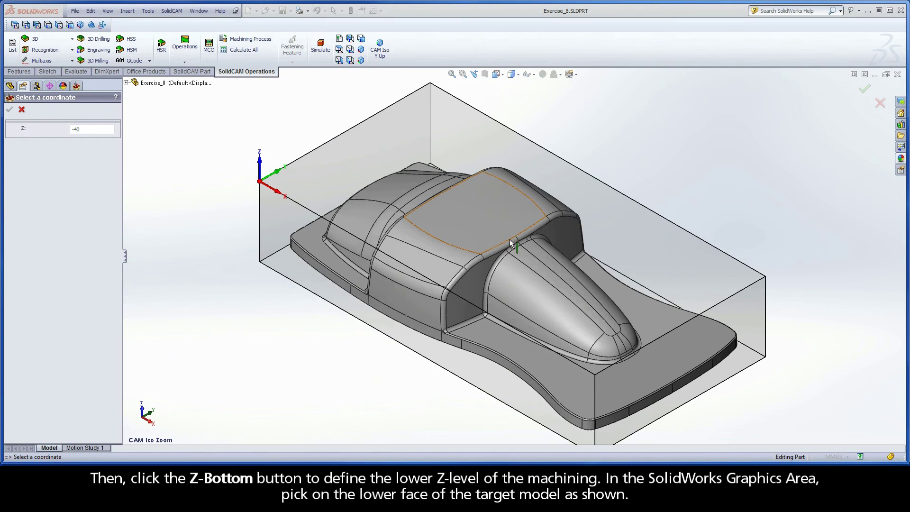
{"action": "left_click", "coordinate": [508, 342]}
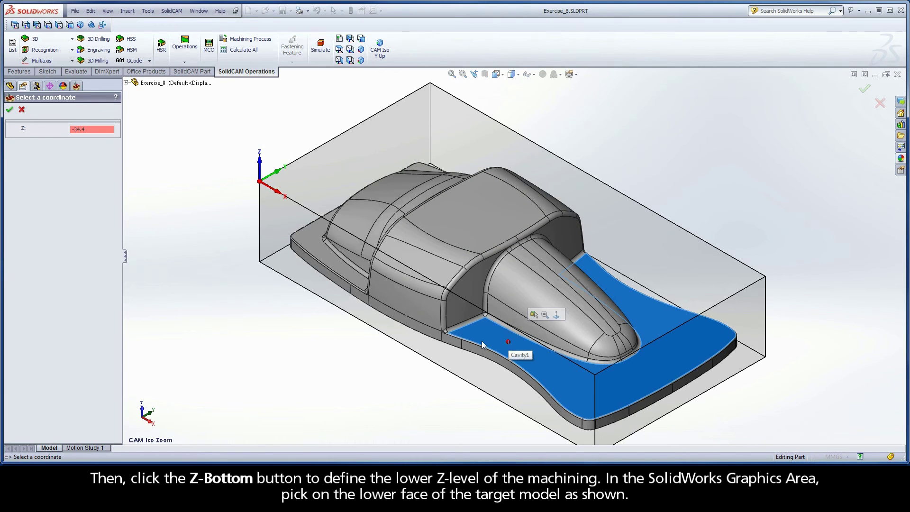
{"action": "left_click", "coordinate": [10, 111]}
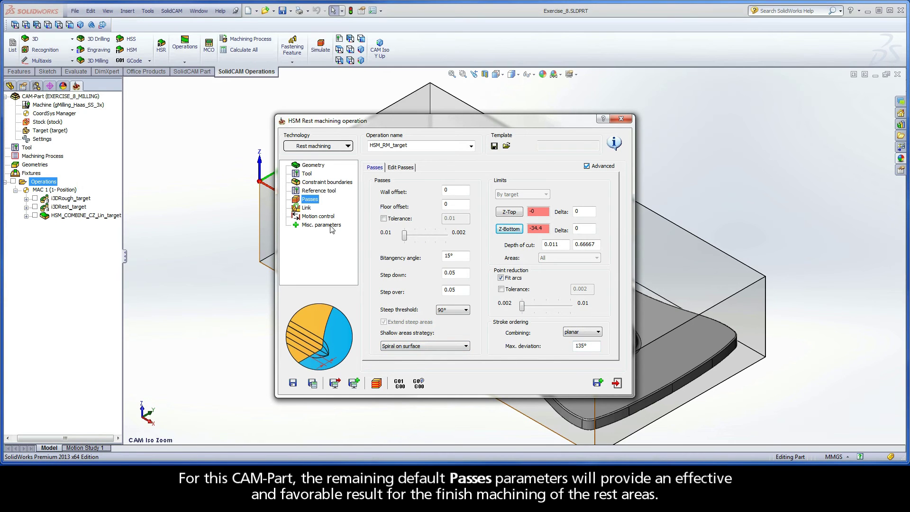
Step: Browse the Link General, Strategy, Retracts, Leads, Down/Up Mill and Refurbishment tabs unchanged
{"action": "left_click", "coordinate": [309, 208]}
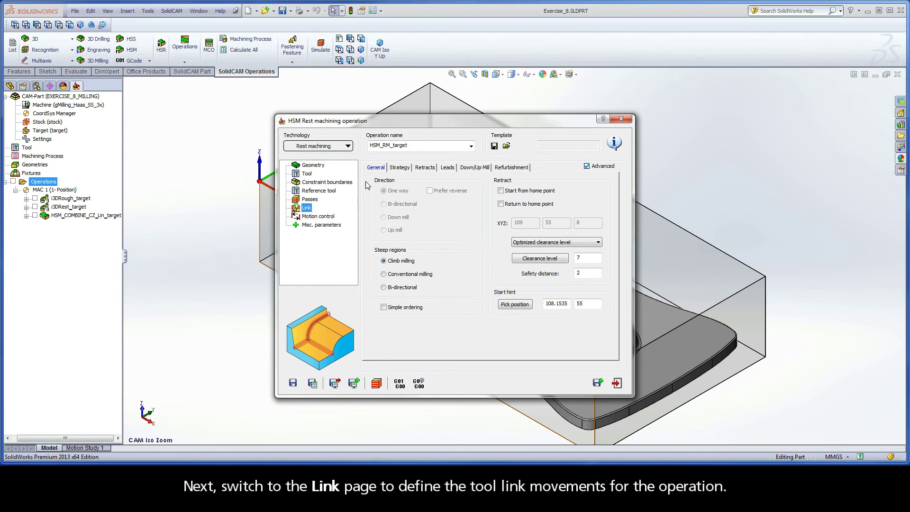
{"action": "left_click", "coordinate": [401, 168]}
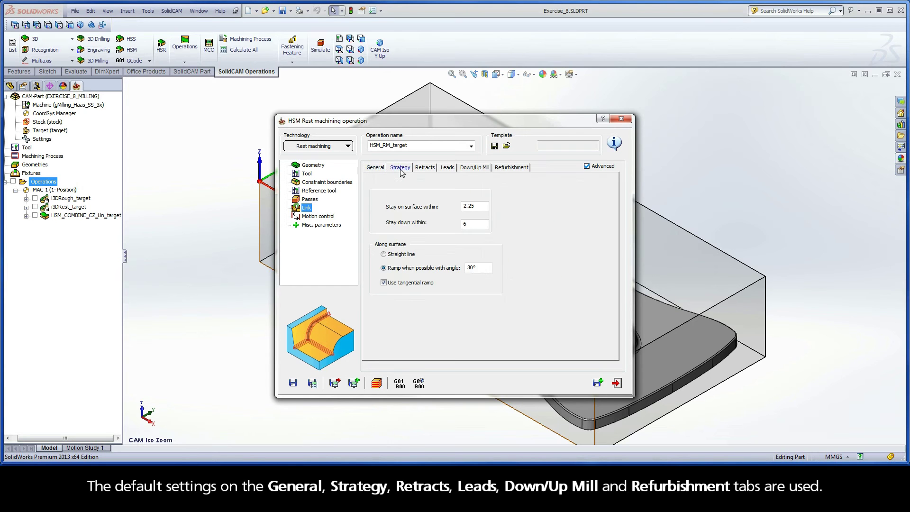
{"action": "left_click", "coordinate": [426, 170]}
{"action": "left_click", "coordinate": [448, 170]}
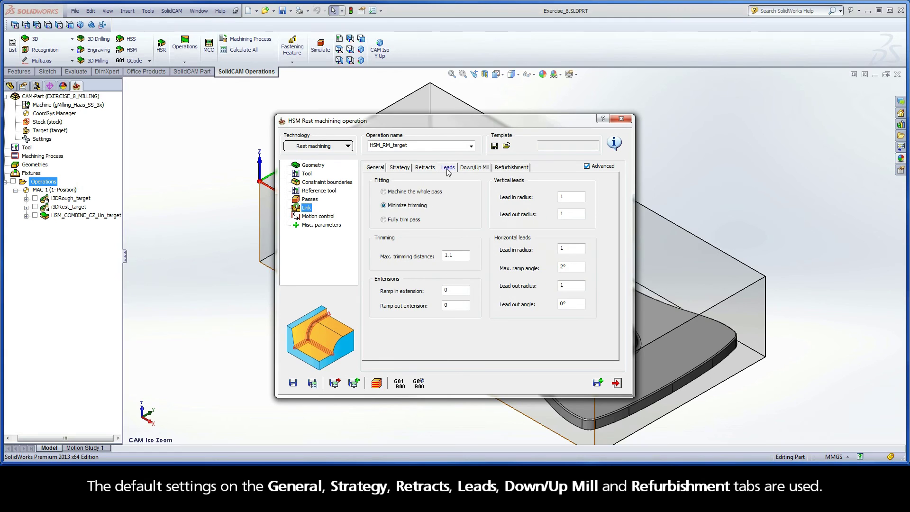
{"action": "left_click", "coordinate": [475, 170]}
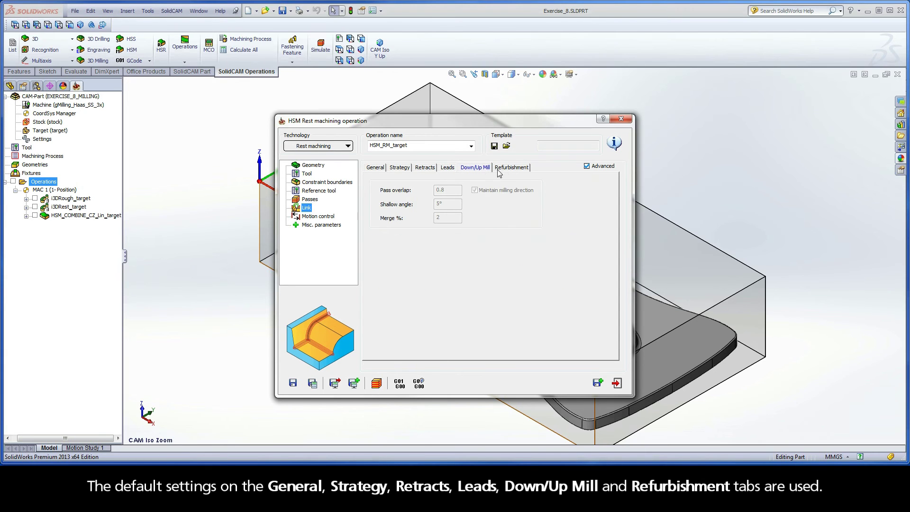
{"action": "left_click", "coordinate": [512, 171]}
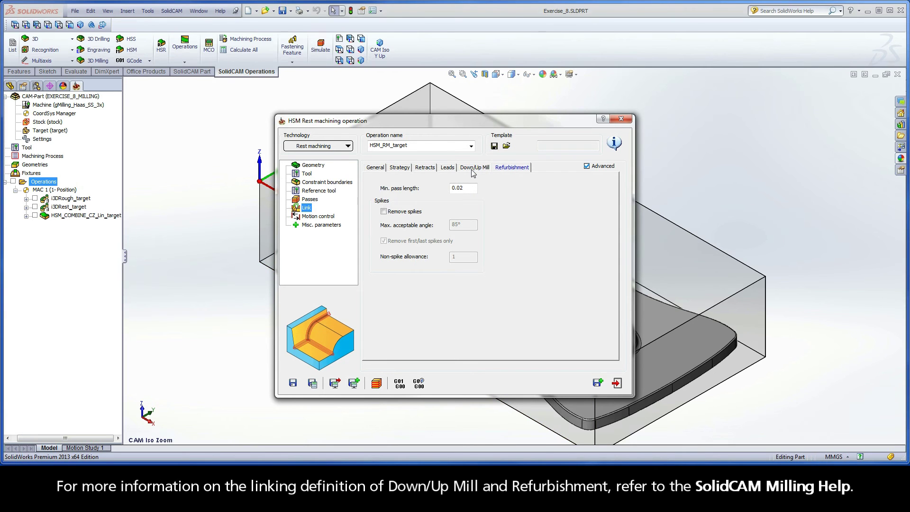
{"action": "left_click", "coordinate": [474, 172]}
{"action": "left_click", "coordinate": [512, 171]}
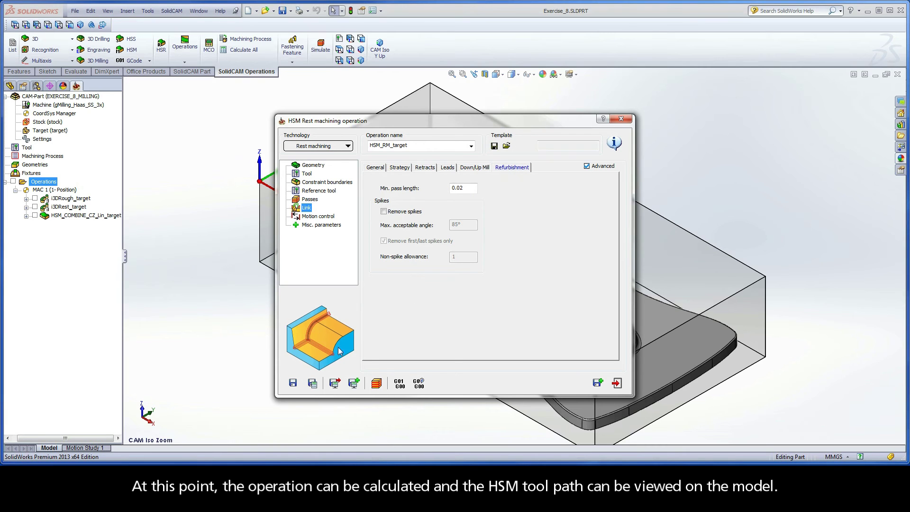
Step: Save and calculate HSM_RM_target, then launch its toolpath simulation
{"action": "left_click", "coordinate": [313, 384]}
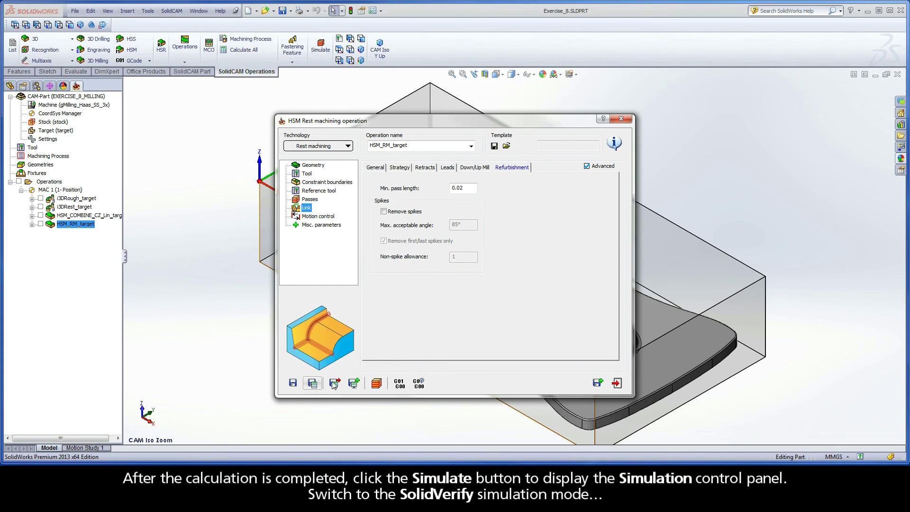
{"action": "left_click", "coordinate": [376, 383]}
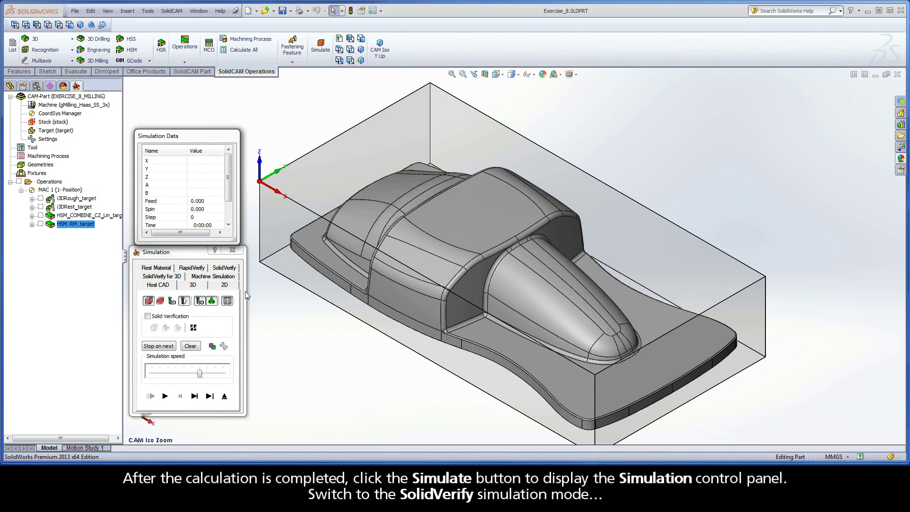
Step: Play the SolidVerify simulation of HSM_RM_target at maximum speed to the end, then exit
{"action": "left_click", "coordinate": [224, 268]}
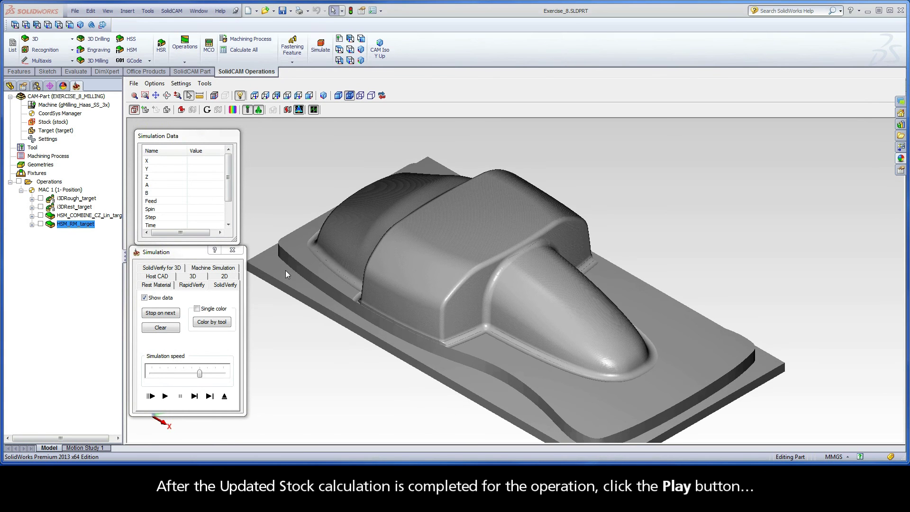
{"action": "left_click", "coordinate": [165, 396]}
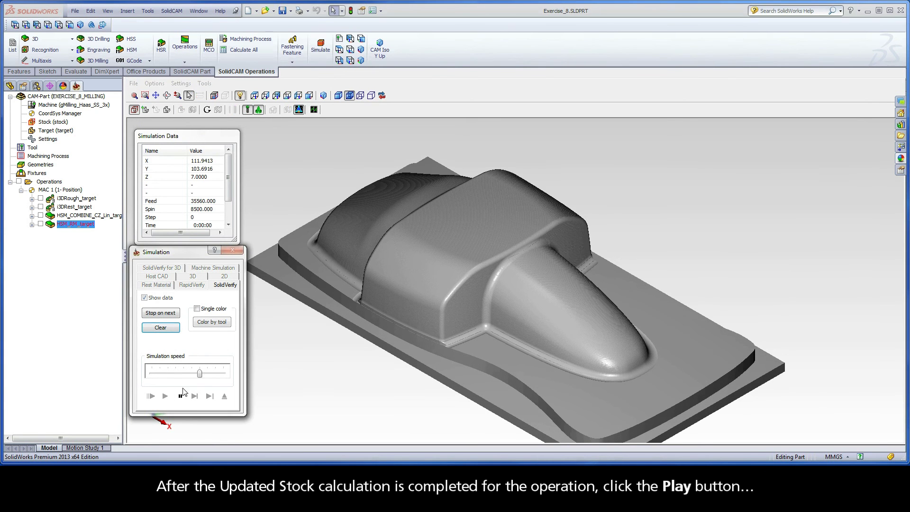
{"action": "left_click_drag", "start_coordinate": [200, 374], "coordinate": [224, 374]}
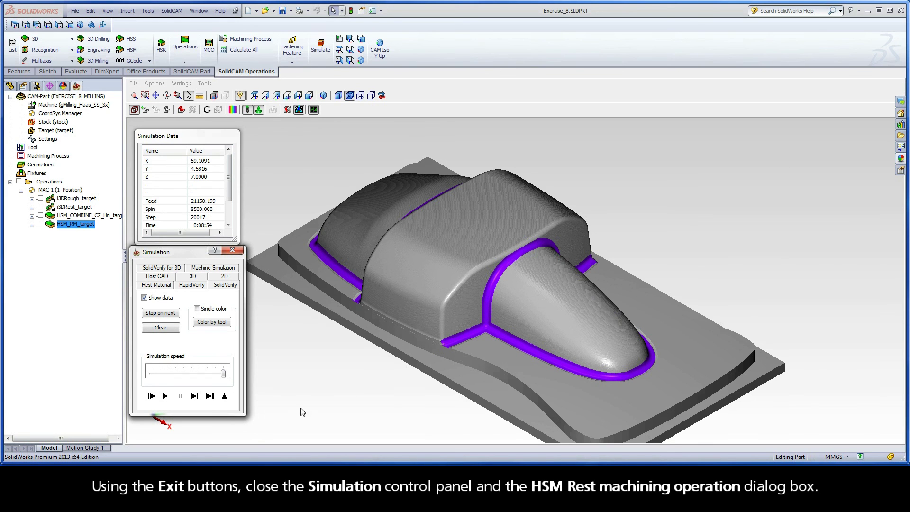
{"action": "left_click", "coordinate": [225, 398]}
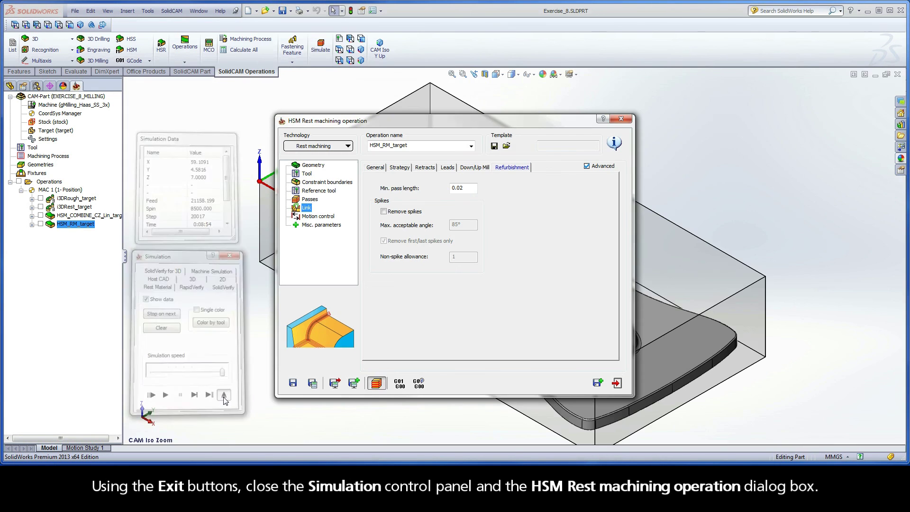